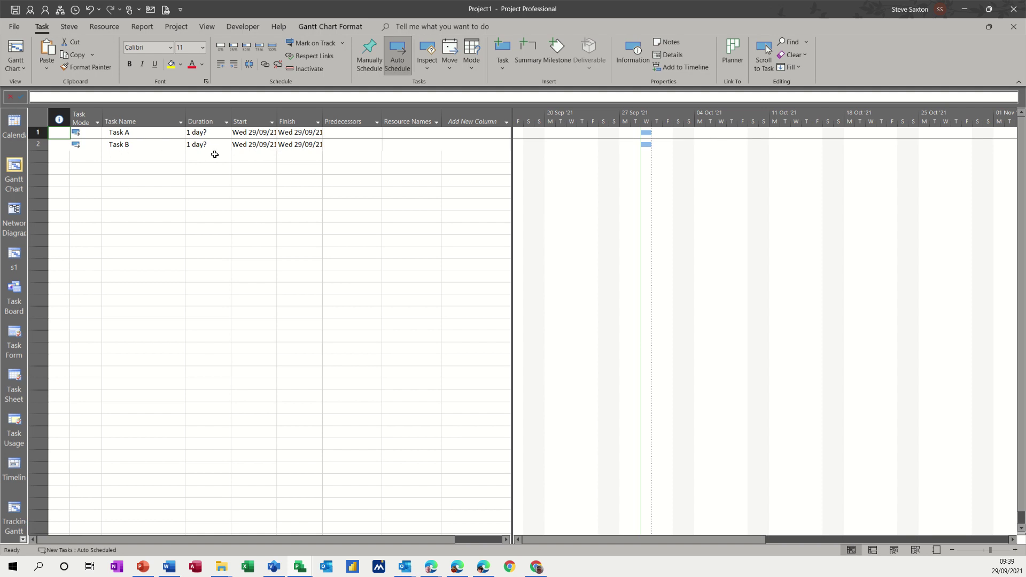
Set Task A and Task B durations to 1 day each
{"action": "left_click", "coordinate": [198, 133]}
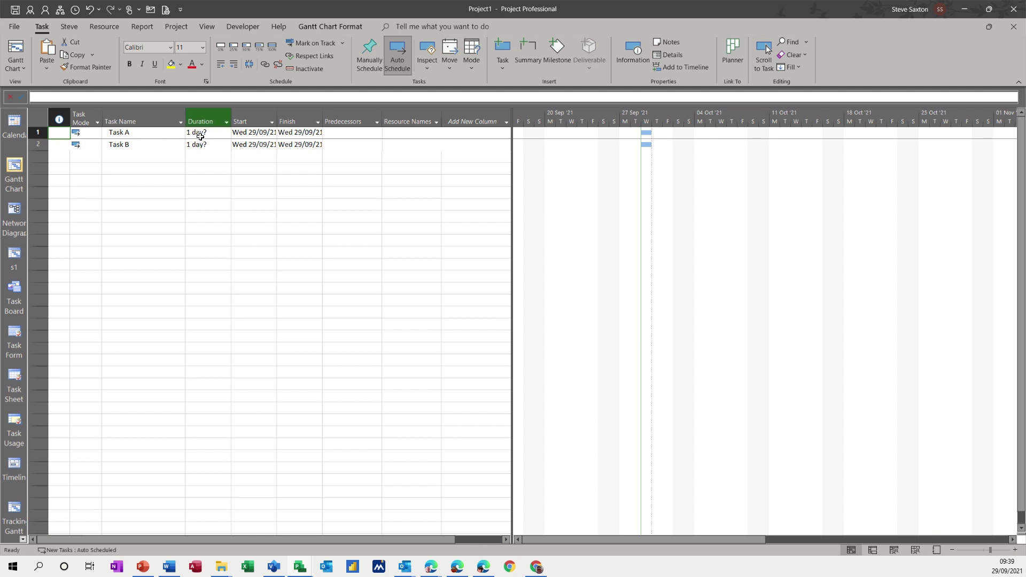
{"action": "left_click", "coordinate": [200, 137]}
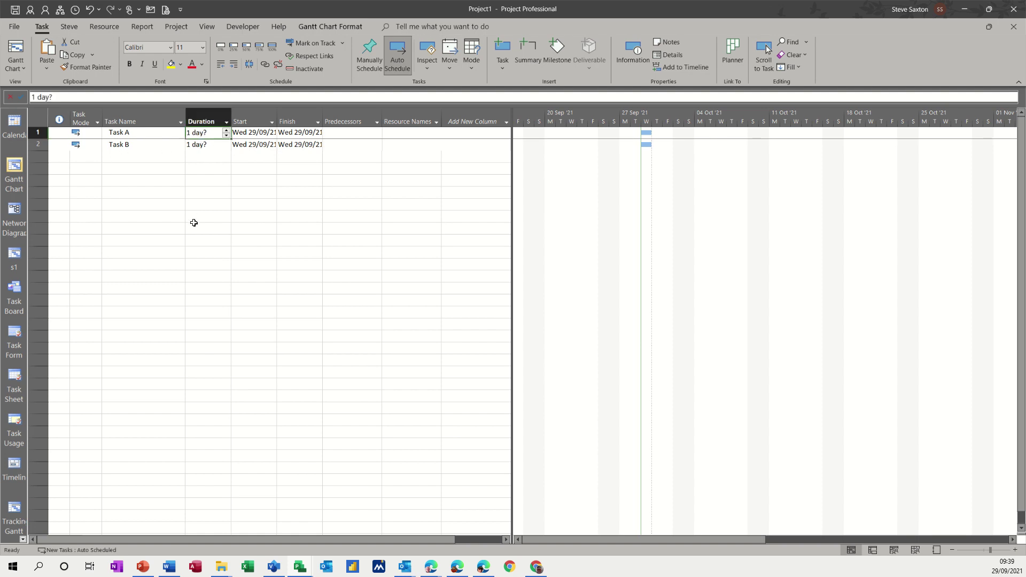
{"action": "type", "text": "1"}
{"action": "key", "text": "Return"}
{"action": "type", "text": "1"}
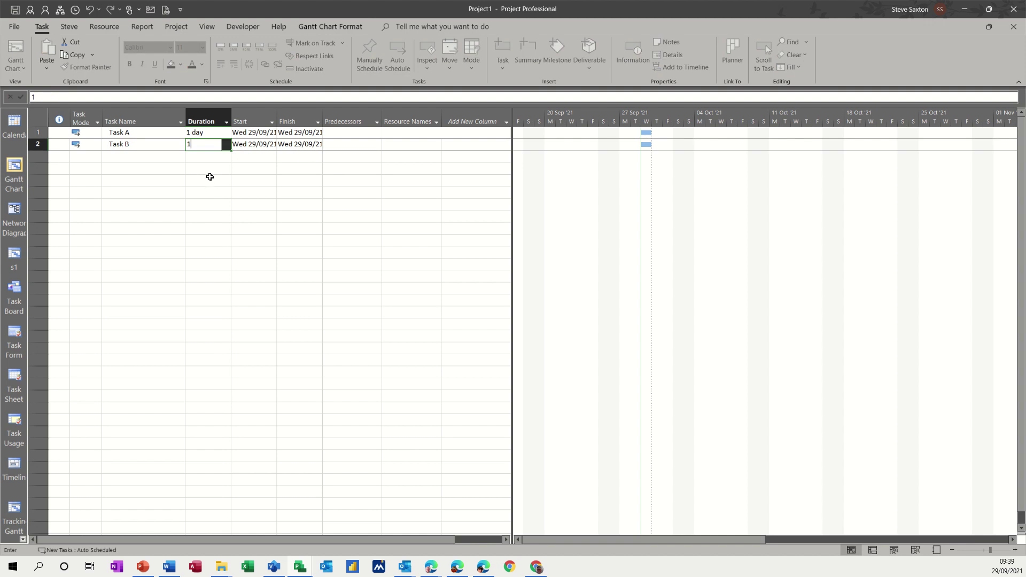
{"action": "key", "text": "Return"}
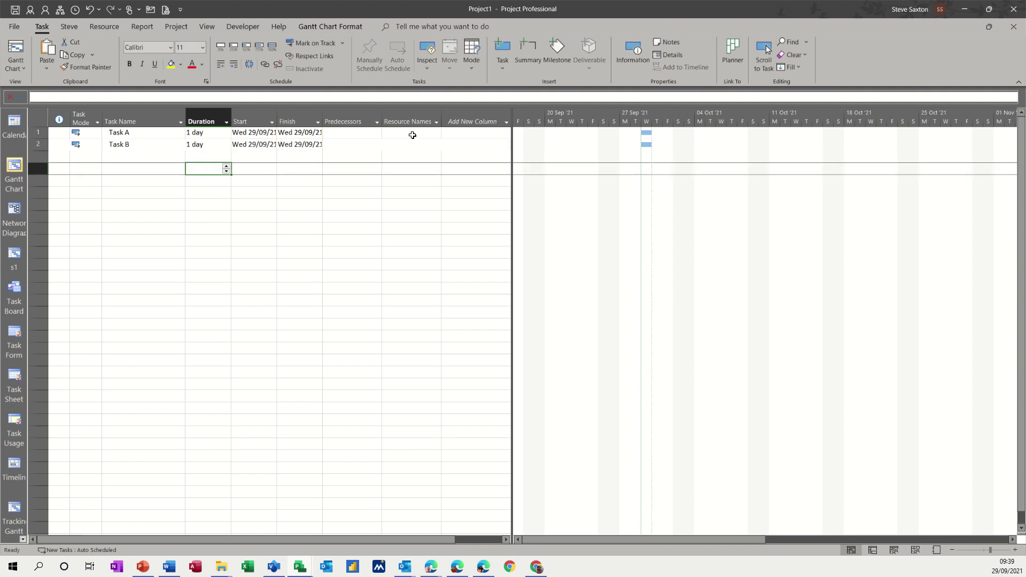
Assign Bob as the resource for Task A and Task B
{"action": "left_click", "coordinate": [412, 135]}
{"action": "left_click", "coordinate": [437, 134]}
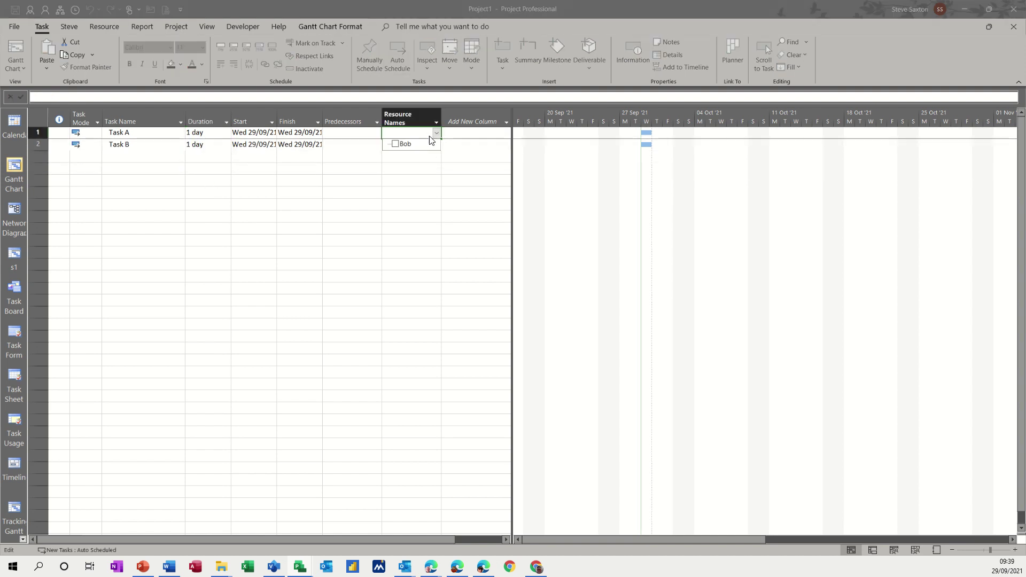
{"action": "left_click", "coordinate": [396, 144]}
{"action": "key", "text": "Return"}
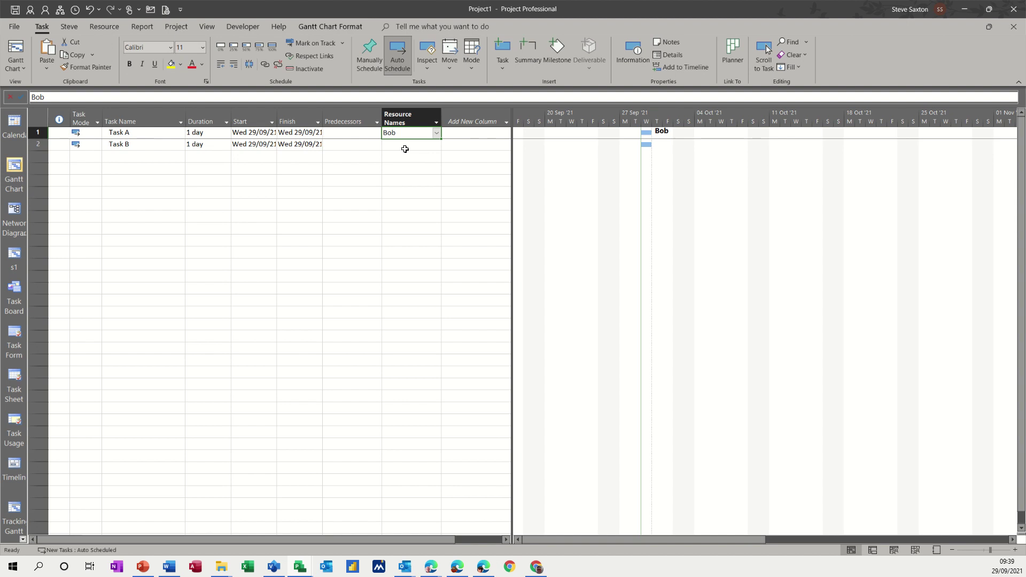
{"action": "left_click", "coordinate": [439, 148]}
{"action": "left_click", "coordinate": [437, 145]}
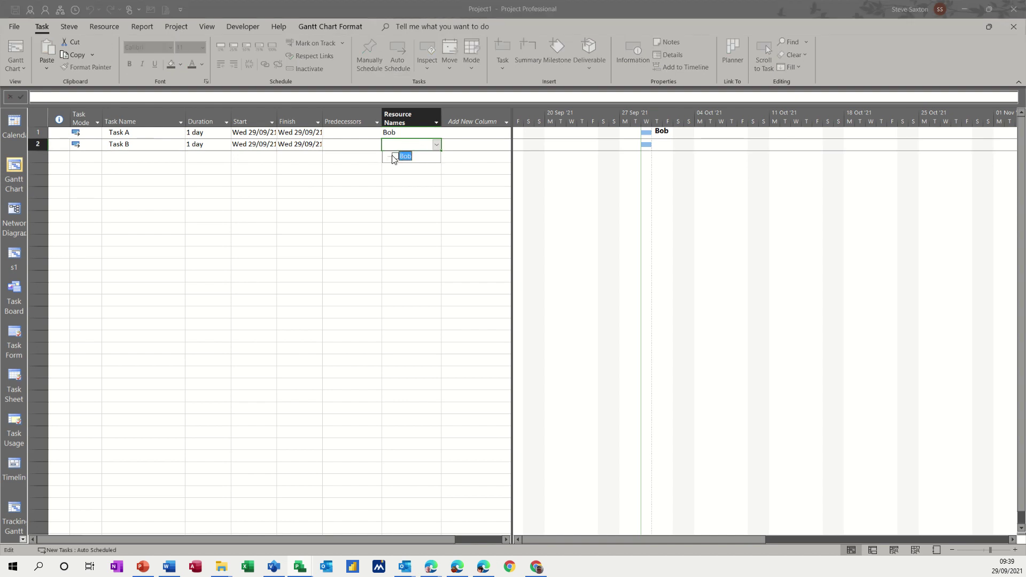
{"action": "key", "text": "Return"}
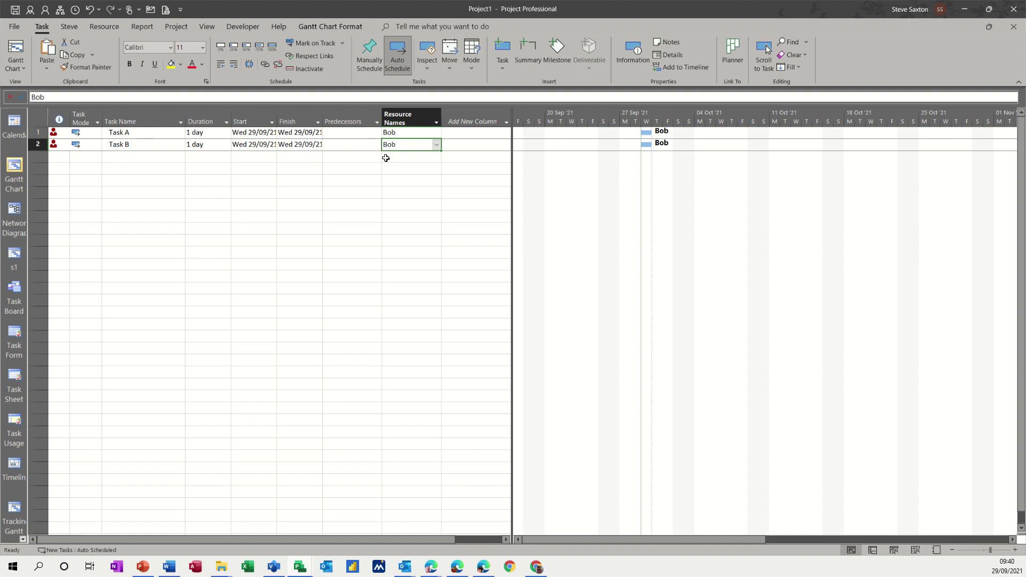
{"action": "left_click", "coordinate": [335, 146]}
{"action": "type", "text": "1"}
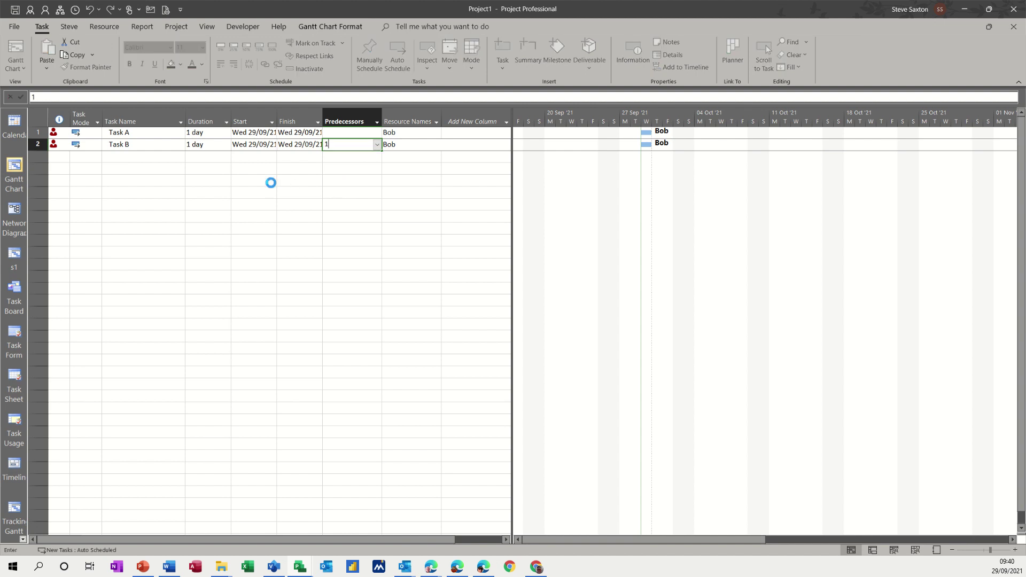
{"action": "left_click", "coordinate": [271, 181]}
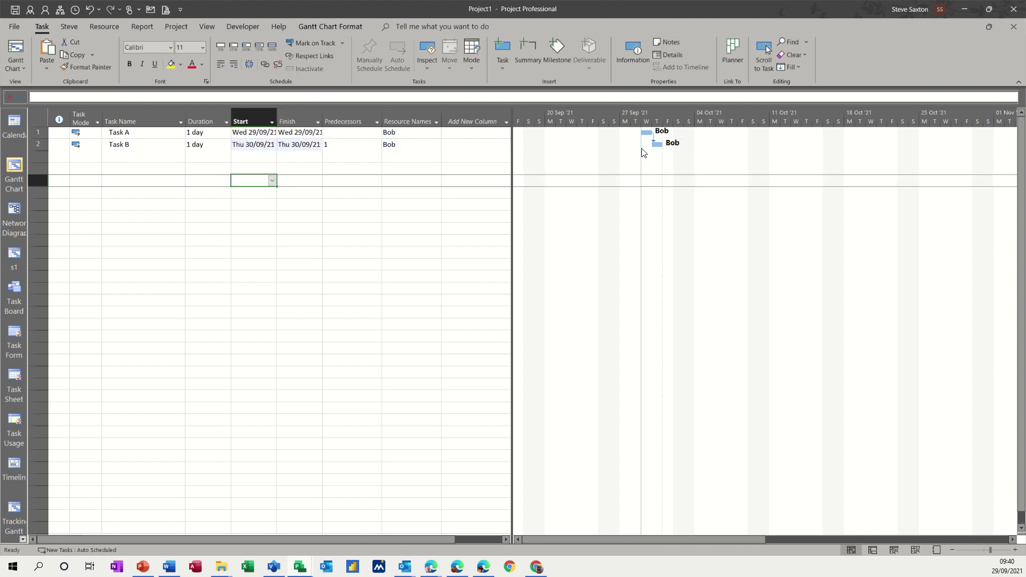
{"action": "left_click", "coordinate": [85, 11]}
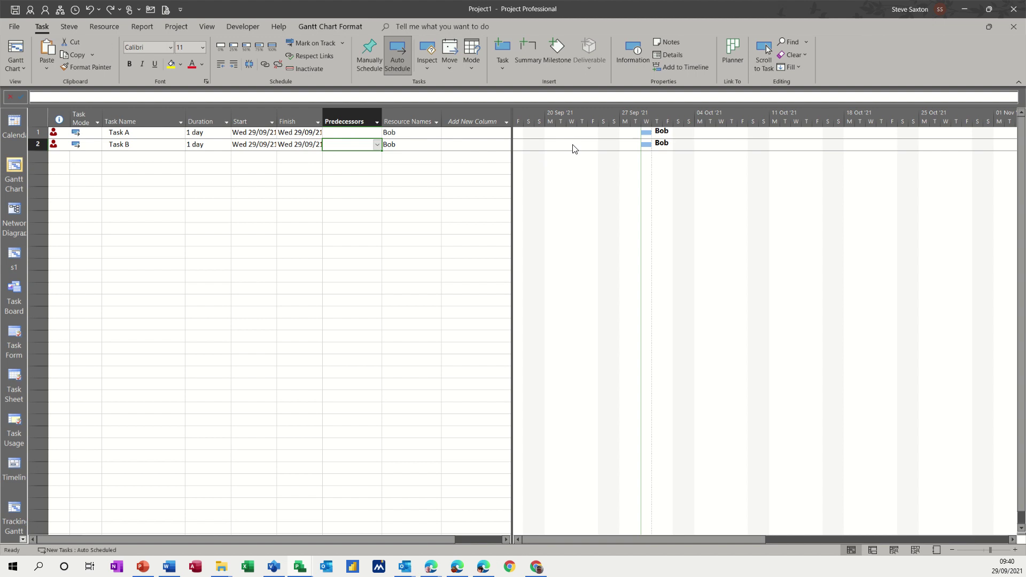
Level all tasks on the Resource tab, then clear leveling for the entire project
{"action": "left_click", "coordinate": [106, 30]}
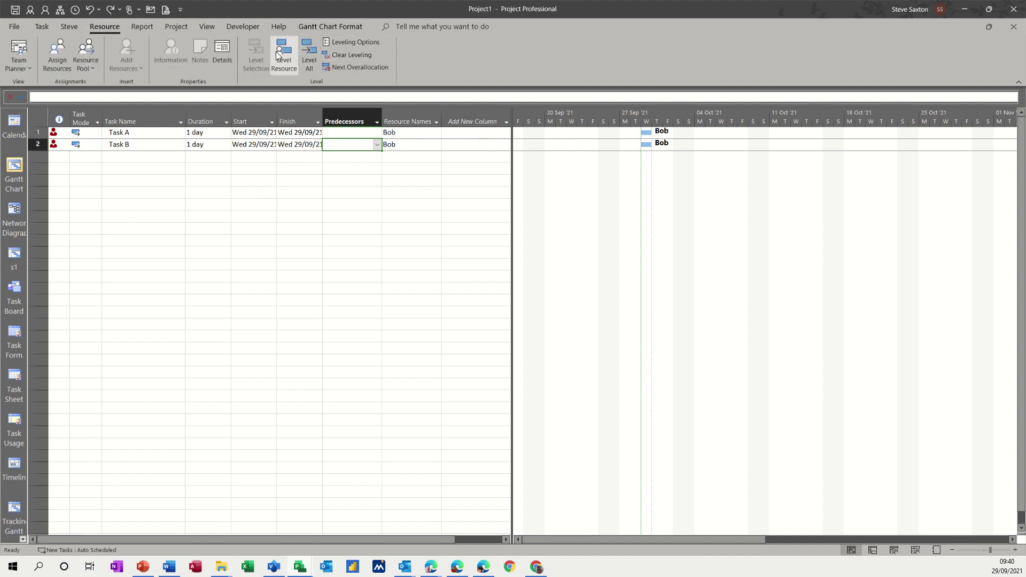
{"action": "left_click", "coordinate": [307, 46]}
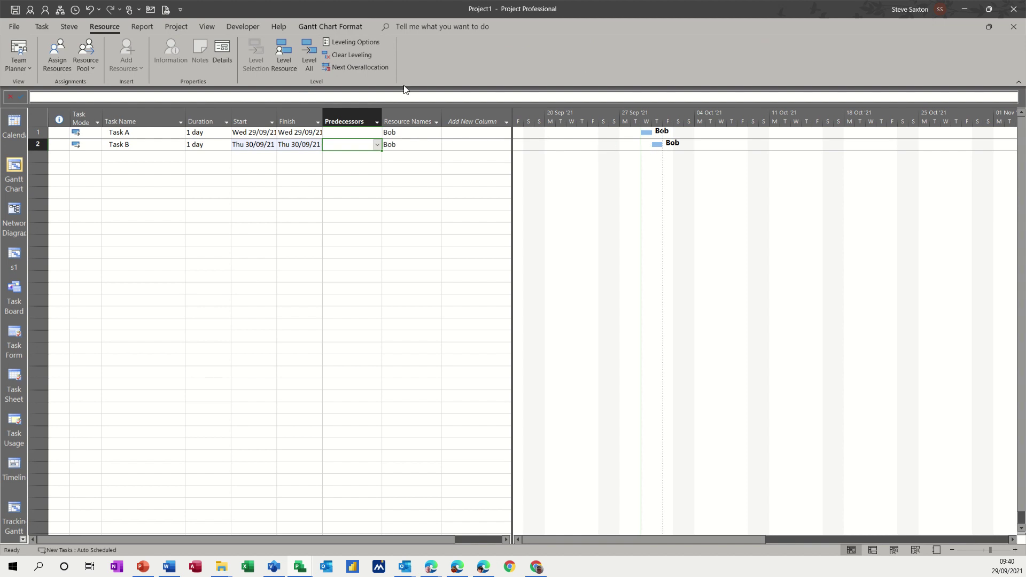
{"action": "left_click", "coordinate": [352, 55]}
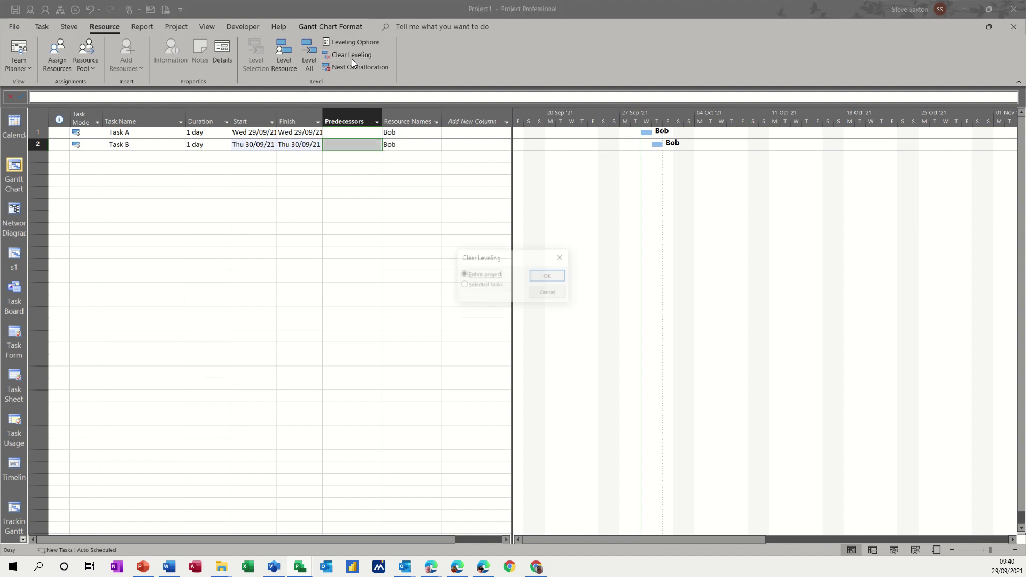
{"action": "left_click", "coordinate": [541, 277]}
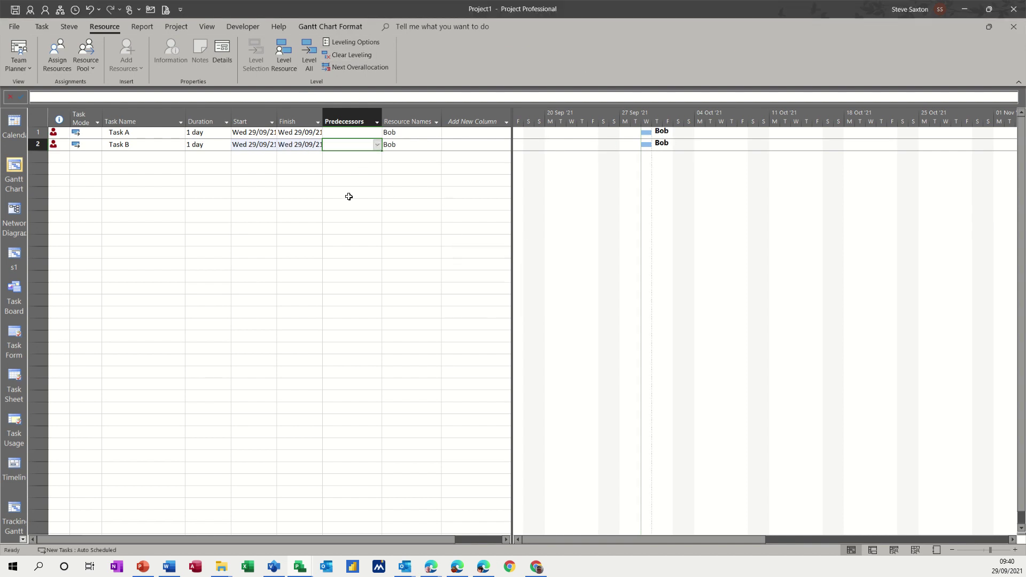
Set Task A's duration to 2 hrs and Task B's duration to 6 hrs
{"action": "left_click", "coordinate": [192, 133]}
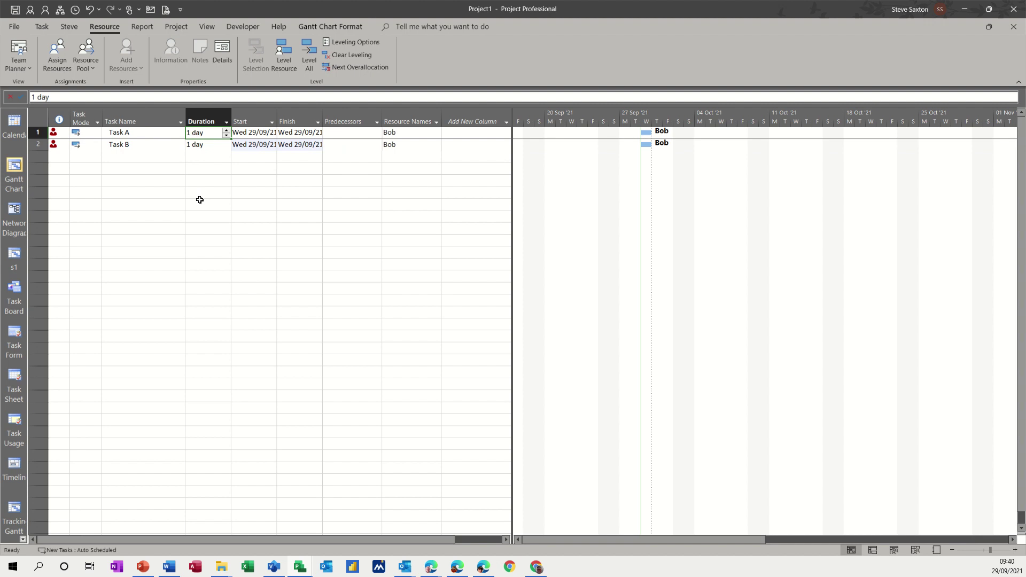
{"action": "type", "text": "6 "}
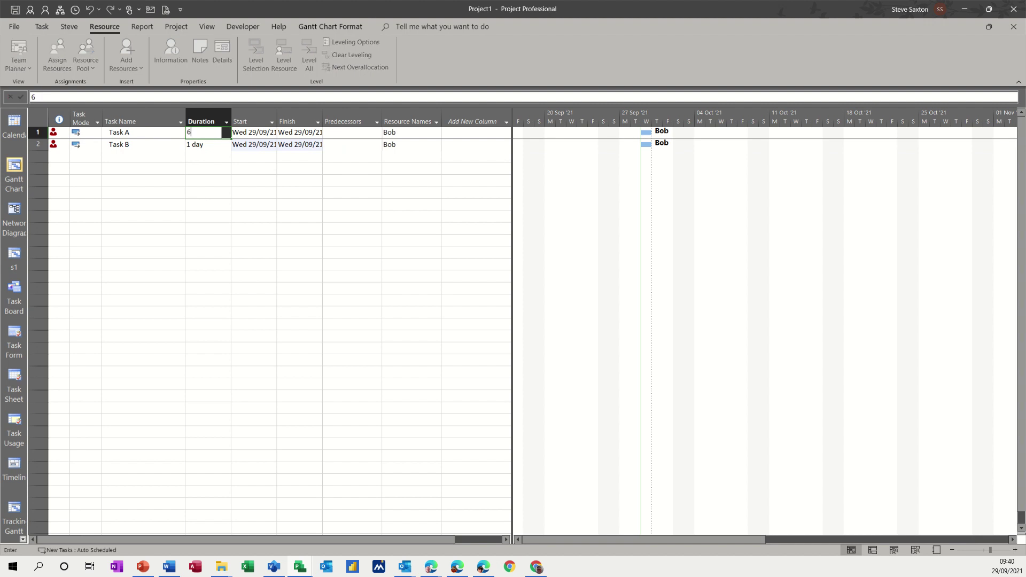
{"action": "type", "text": "h"}
{"action": "left_click", "coordinate": [208, 148]}
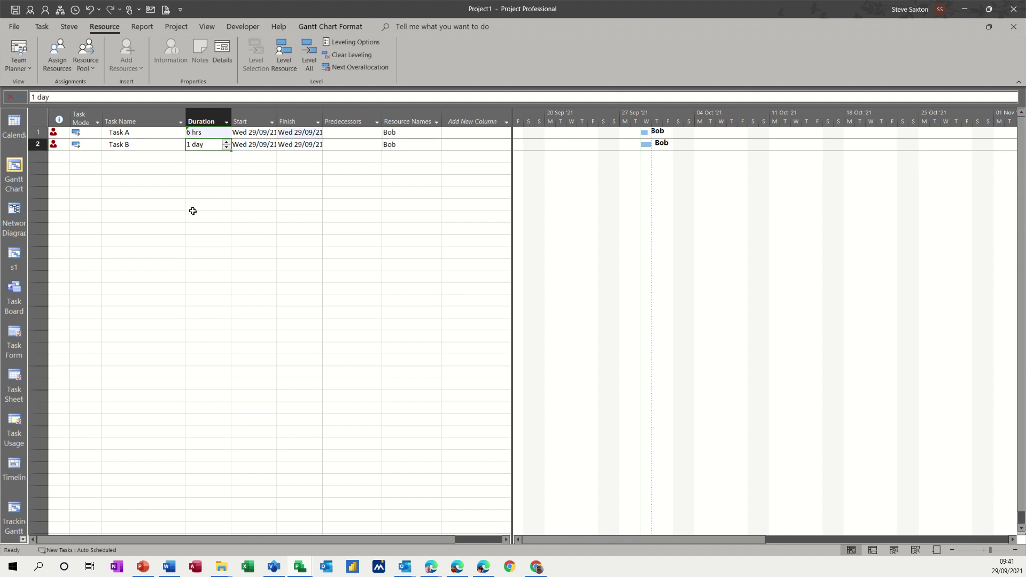
{"action": "left_click", "coordinate": [199, 133]}
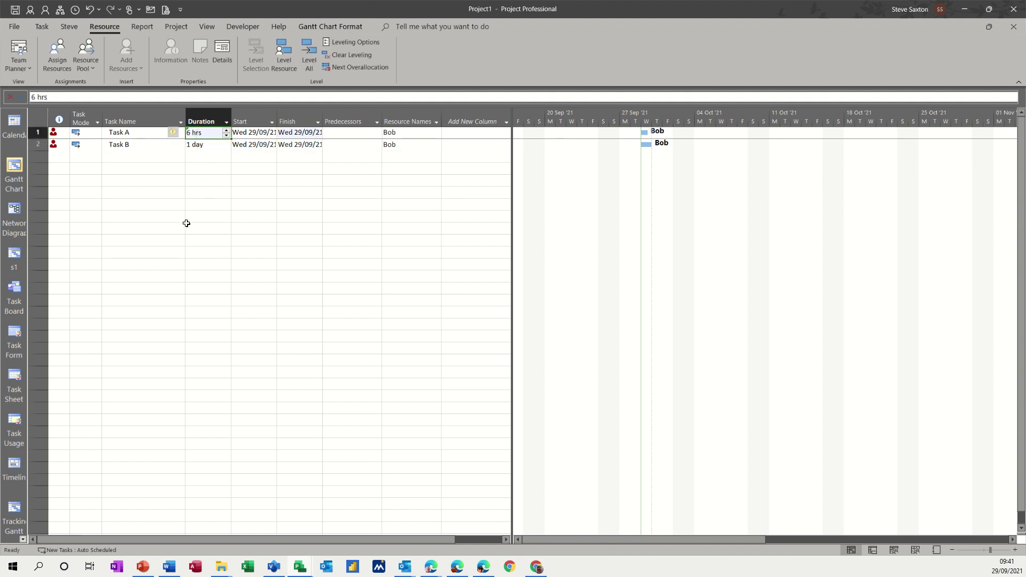
{"action": "type", "text": "2h"}
{"action": "left_click", "coordinate": [199, 204]}
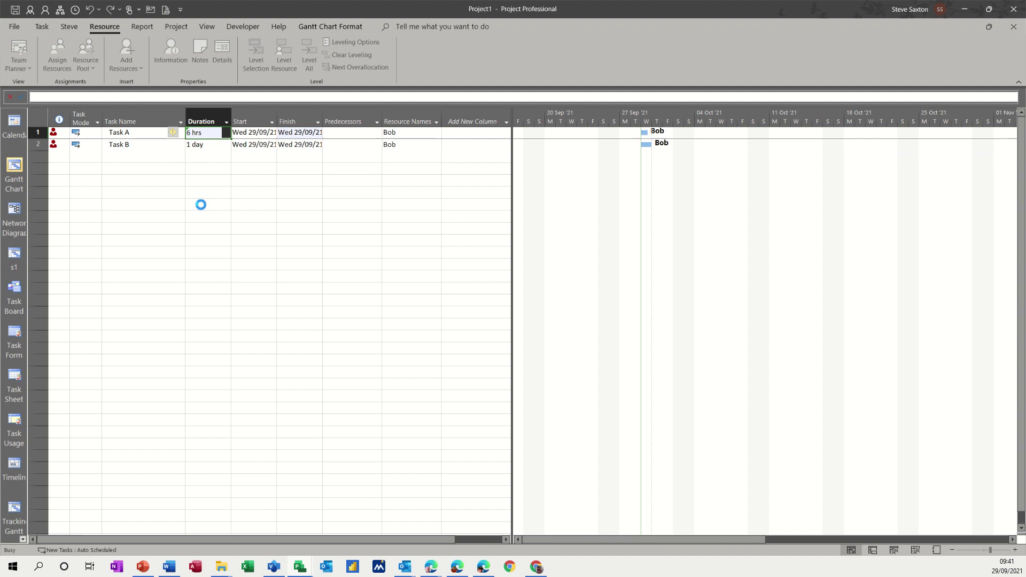
{"action": "left_click", "coordinate": [202, 150]}
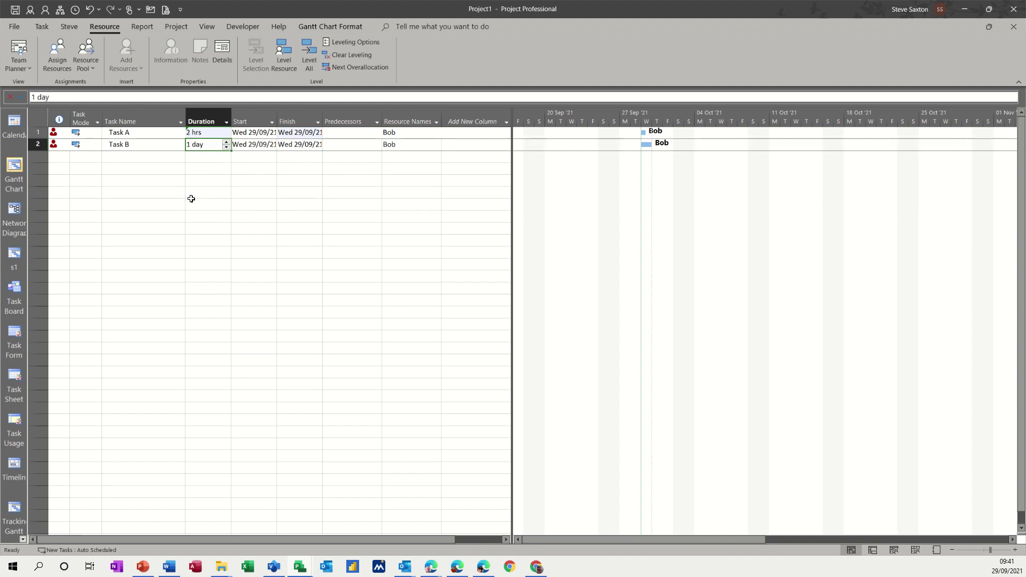
{"action": "type", "text": "6h"}
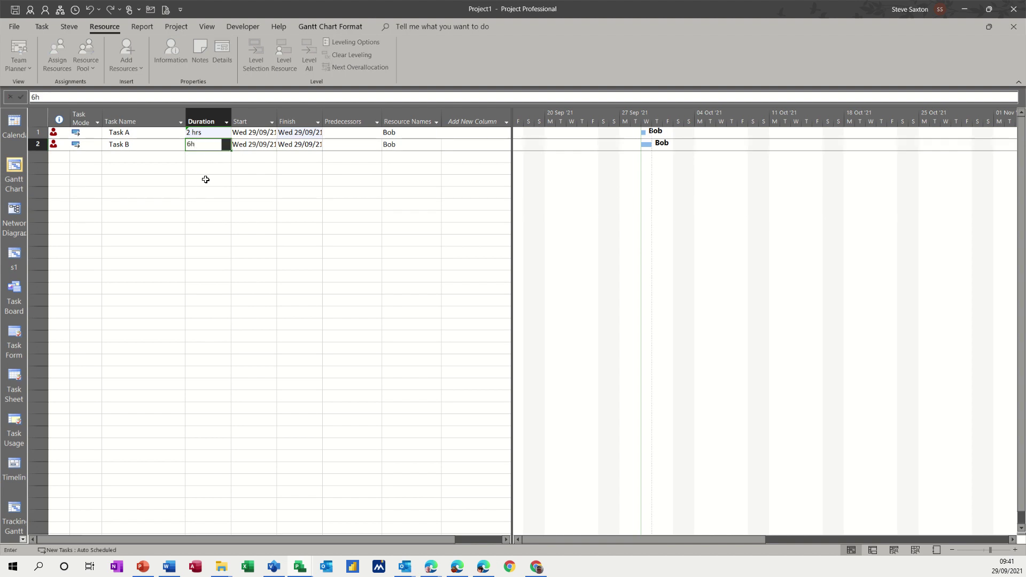
{"action": "left_click", "coordinate": [203, 180]}
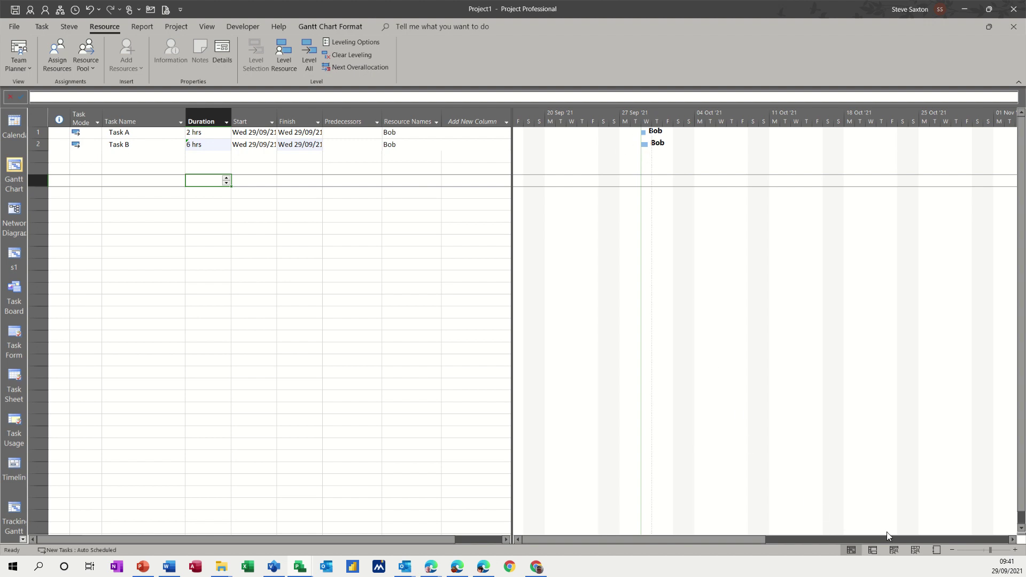
{"action": "left_click", "coordinate": [915, 550]}
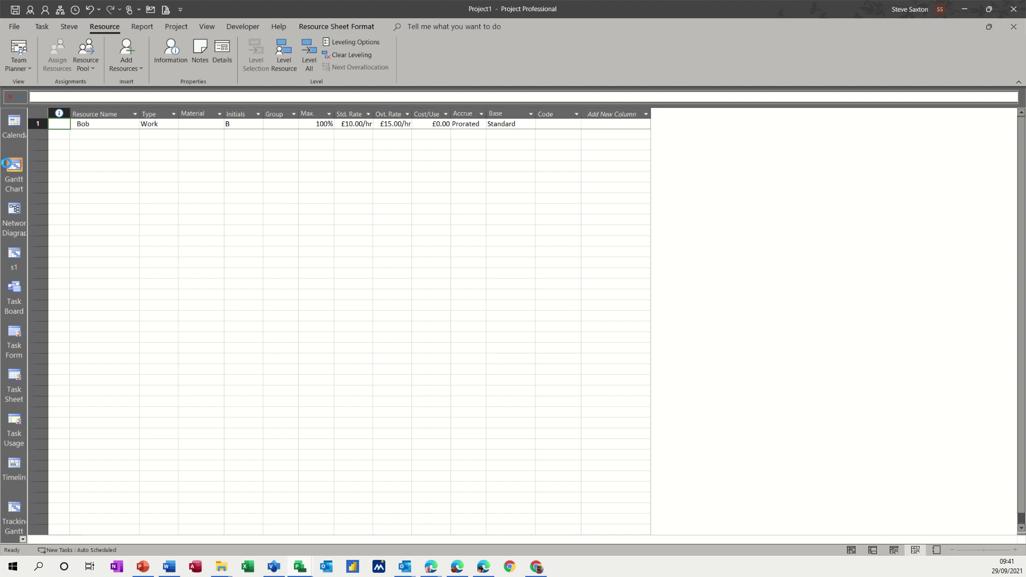
{"action": "left_click", "coordinate": [14, 170]}
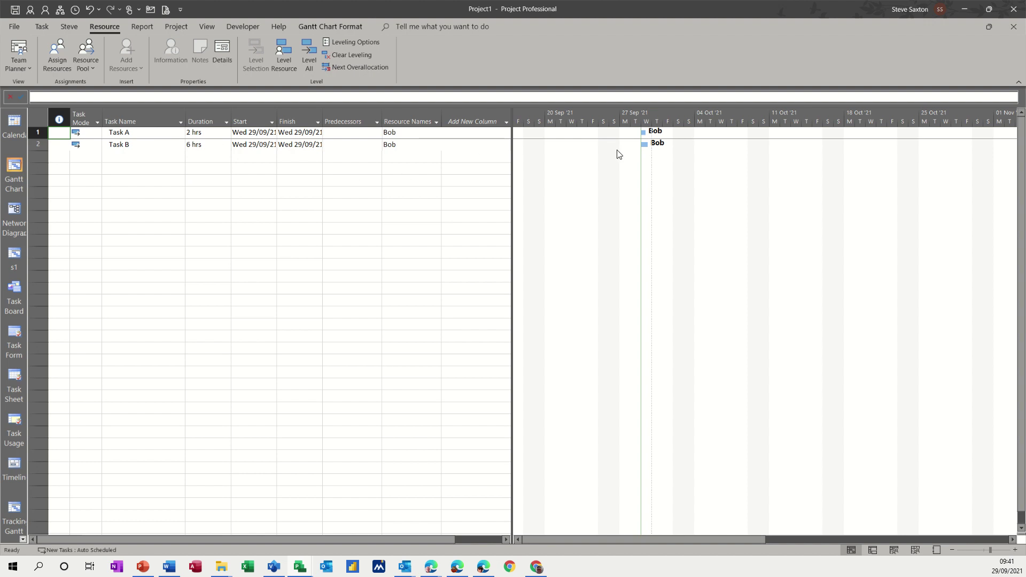
Set the timescale to one tier in hours and scroll to Bob's task bars
{"action": "double_click", "coordinate": [656, 114]}
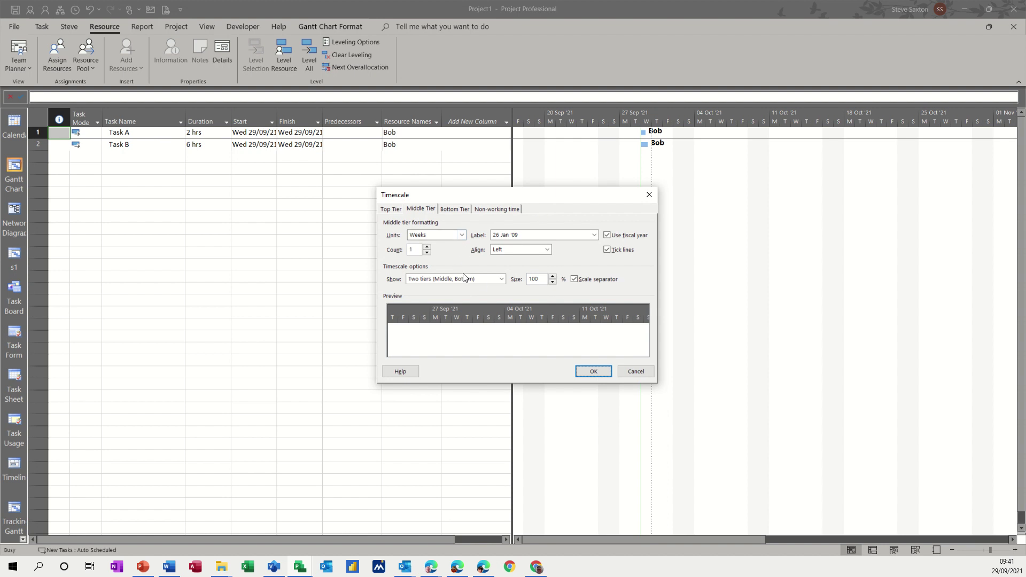
{"action": "left_click", "coordinate": [482, 278]}
{"action": "left_click", "coordinate": [458, 289]}
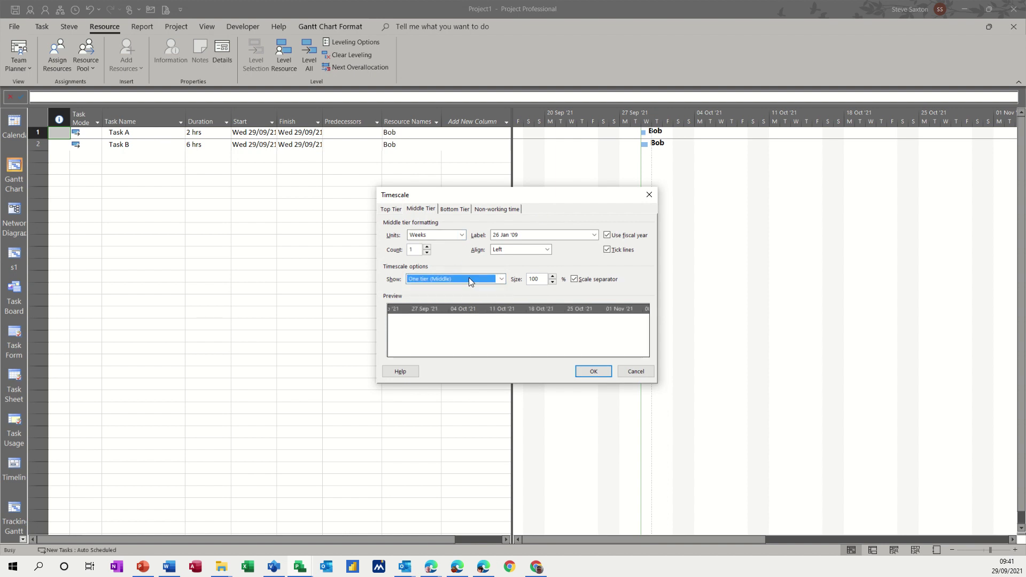
{"action": "left_click", "coordinate": [462, 235]}
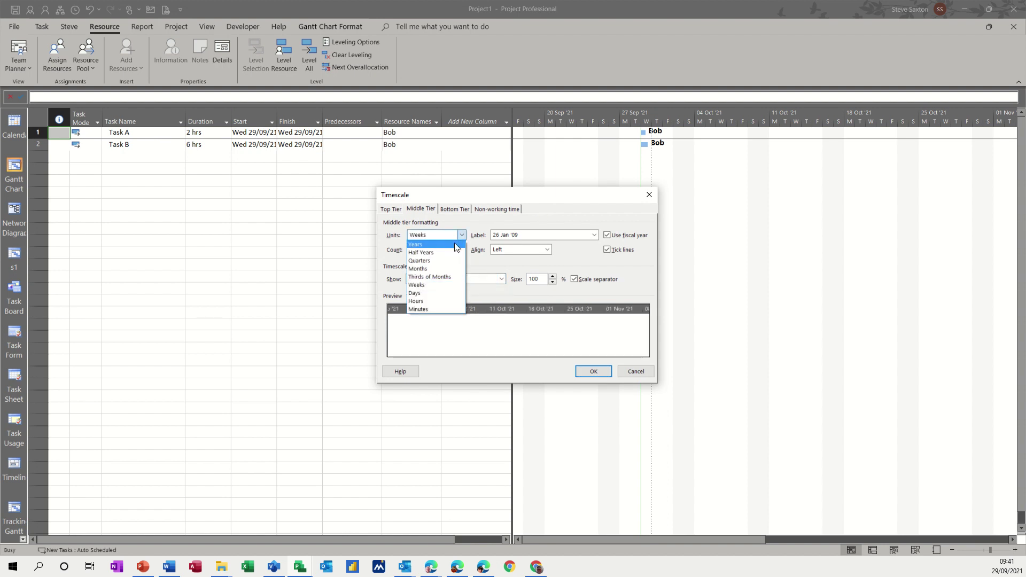
{"action": "left_click", "coordinate": [431, 301]}
{"action": "left_click", "coordinate": [592, 371]}
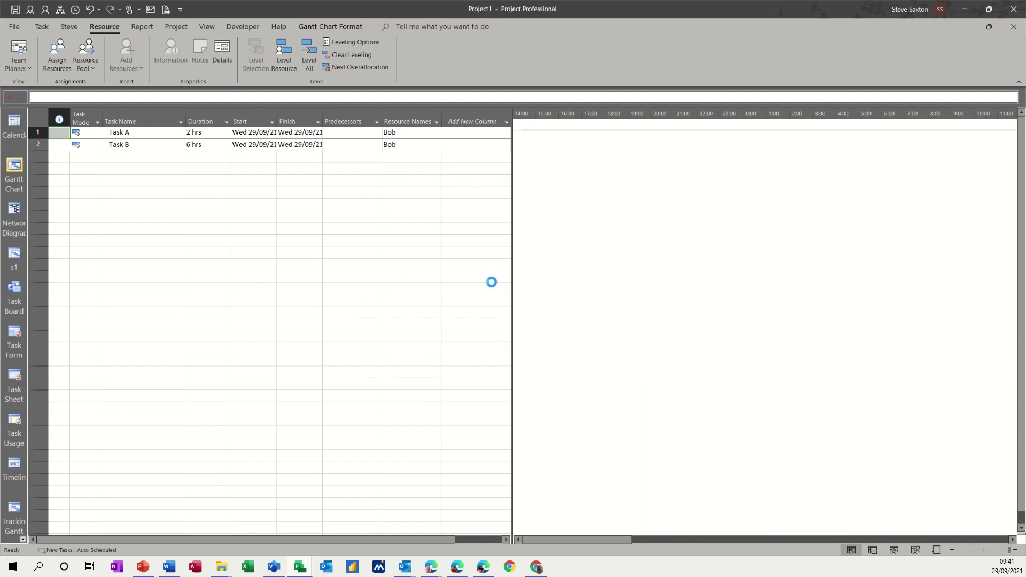
{"action": "left_click", "coordinate": [51, 28]}
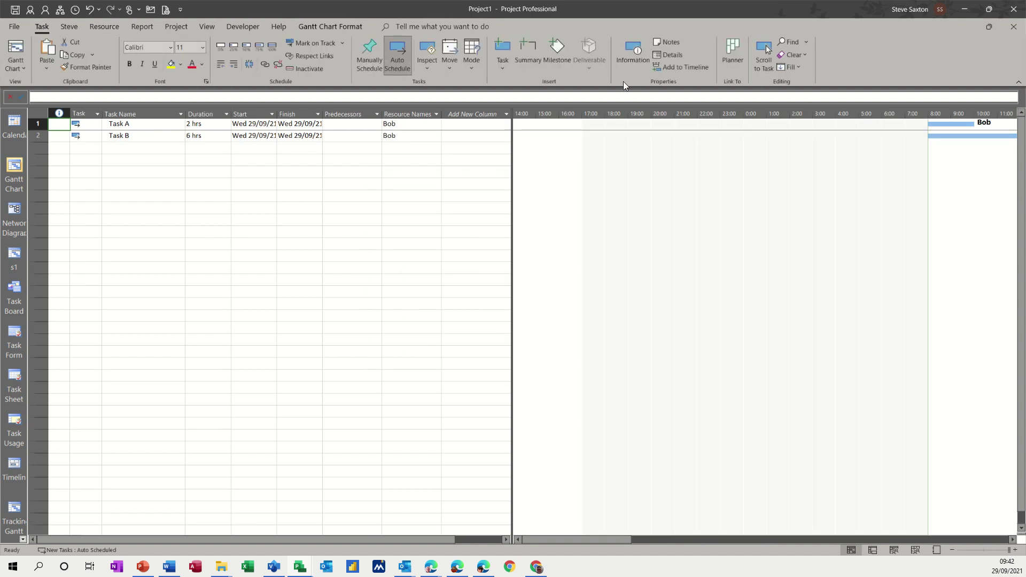
{"action": "left_click", "coordinate": [764, 56]}
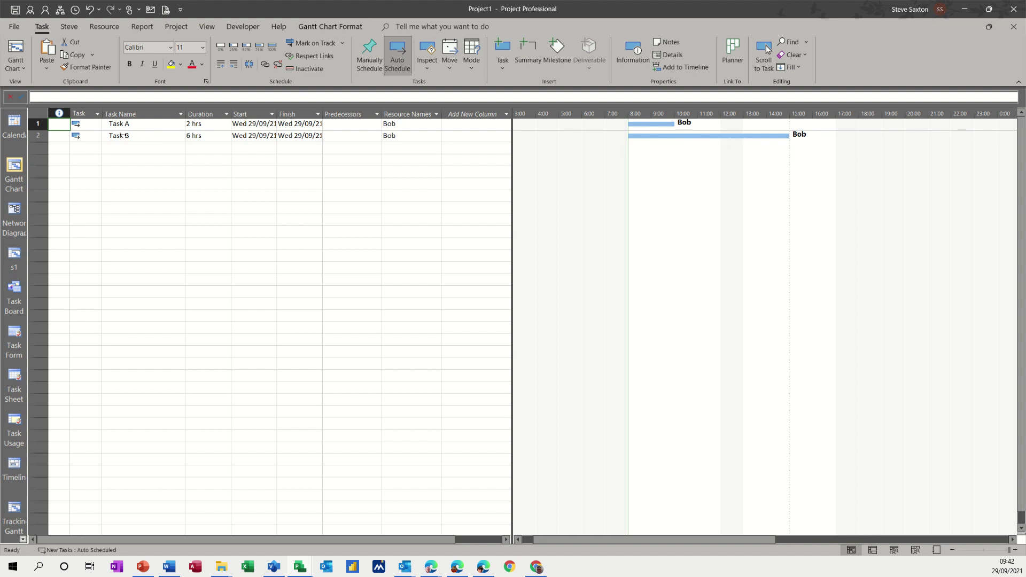
Show Resource Usage in the lower Details pane beneath the Gantt Chart
{"action": "left_click", "coordinate": [208, 26]}
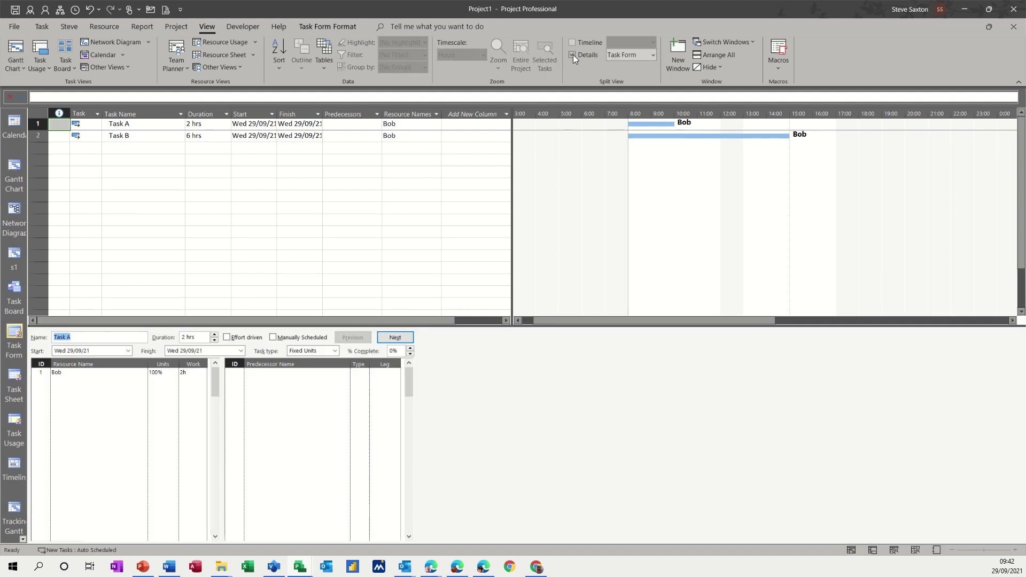
{"action": "left_click", "coordinate": [653, 56]}
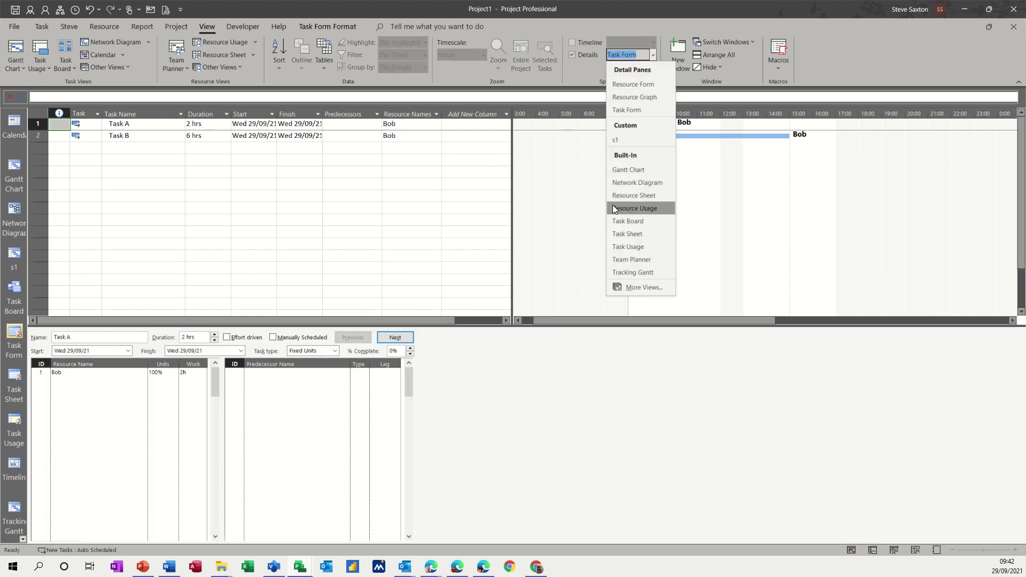
{"action": "left_click", "coordinate": [637, 208]}
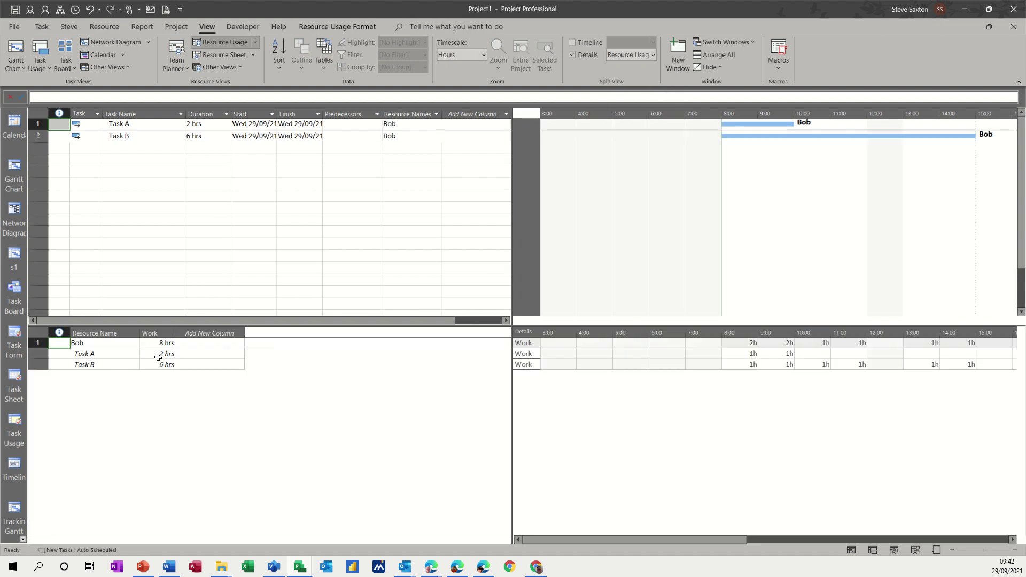
Add an Assignment Delay column to the Resource Usage sheet
{"action": "left_click", "coordinate": [205, 332]}
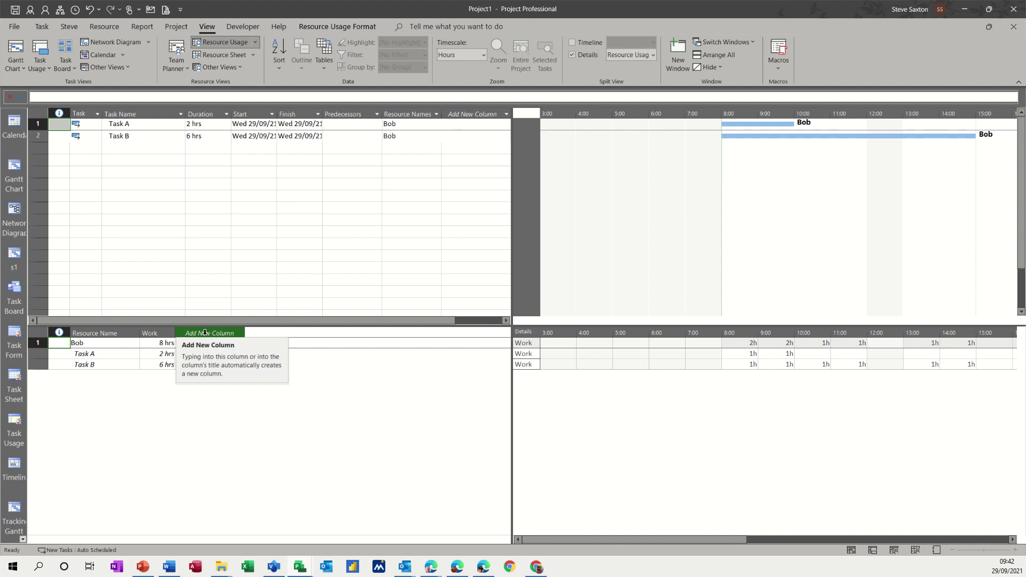
{"action": "left_click", "coordinate": [204, 333]}
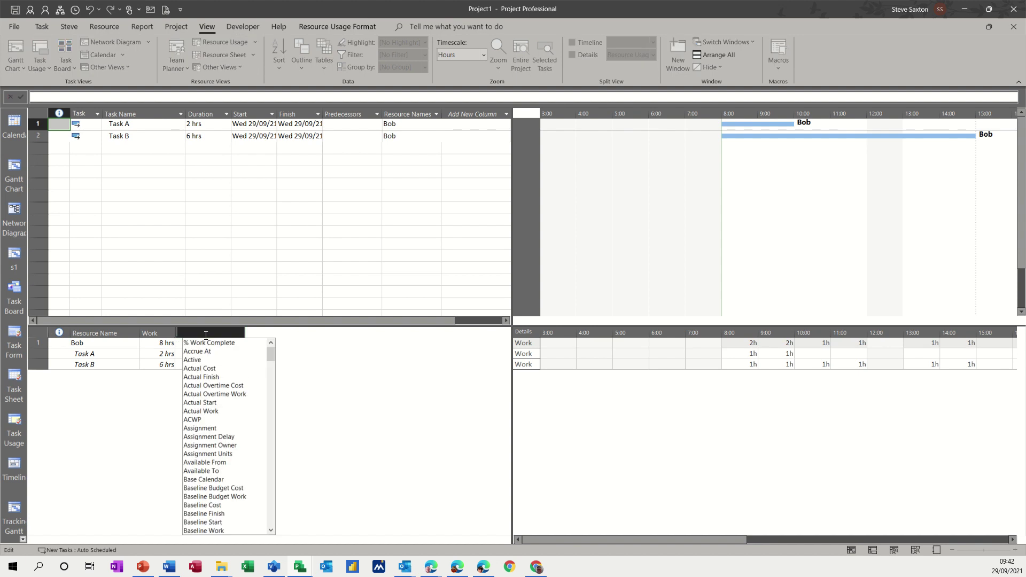
{"action": "left_click", "coordinate": [199, 439]}
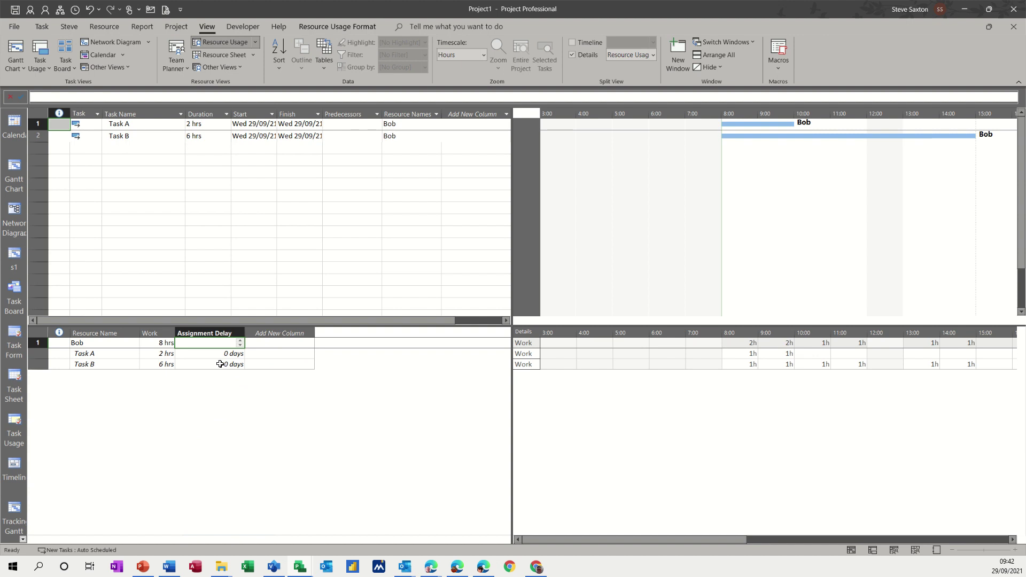
Enter a 2h assignment delay for Bob's Task B
{"action": "left_click", "coordinate": [218, 364]}
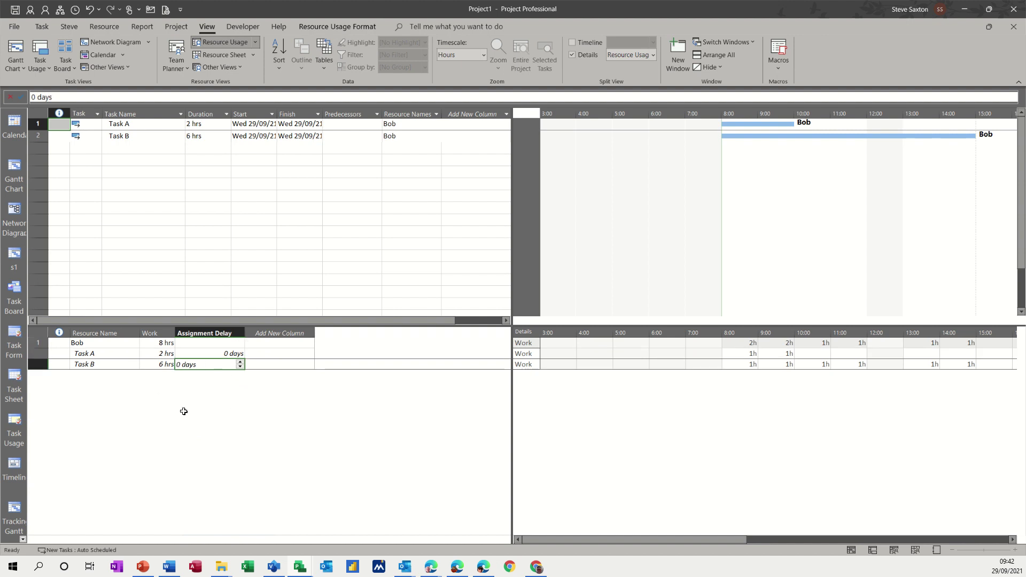
{"action": "type", "text": "2h"}
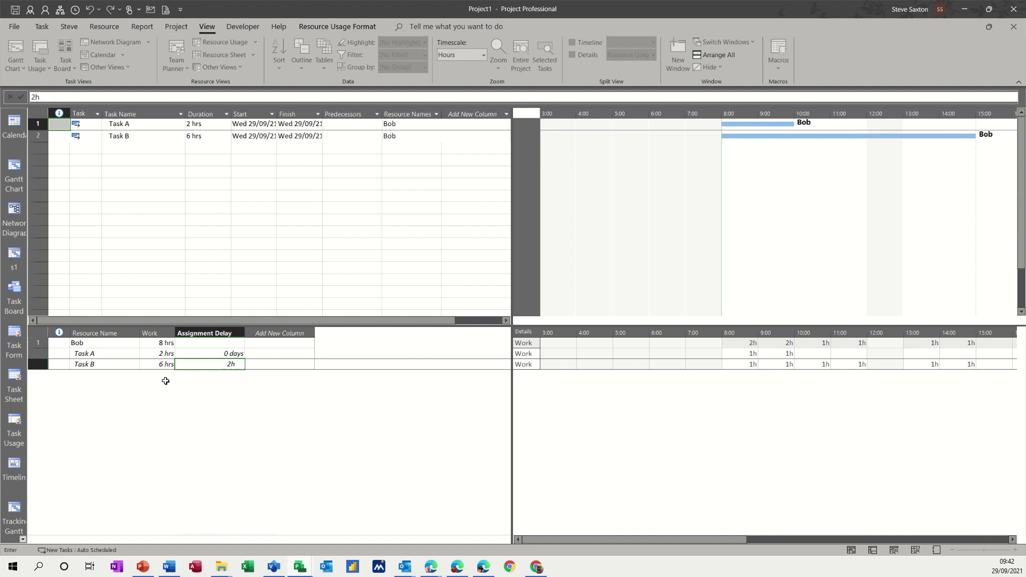
{"action": "left_click", "coordinate": [128, 365]}
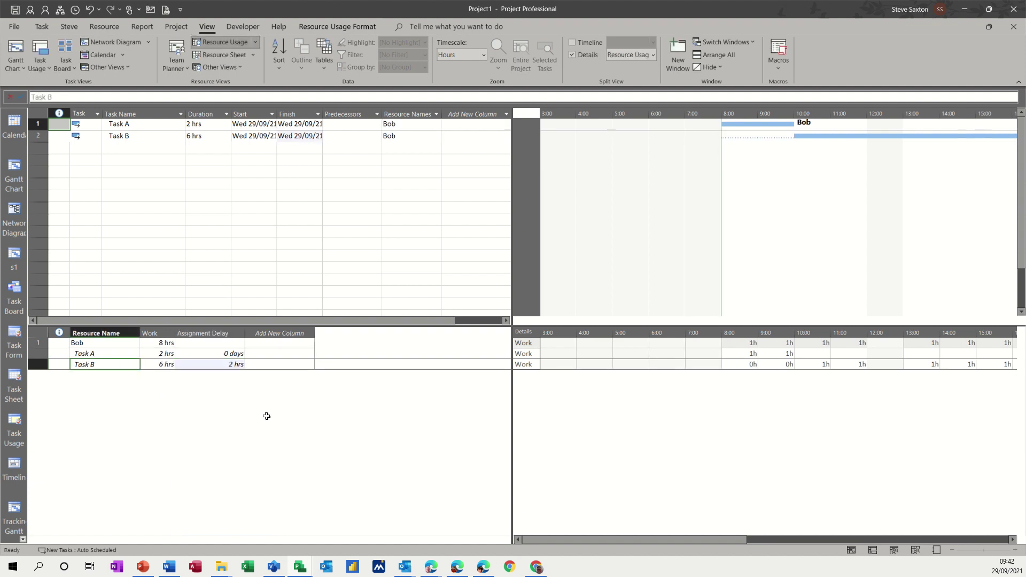